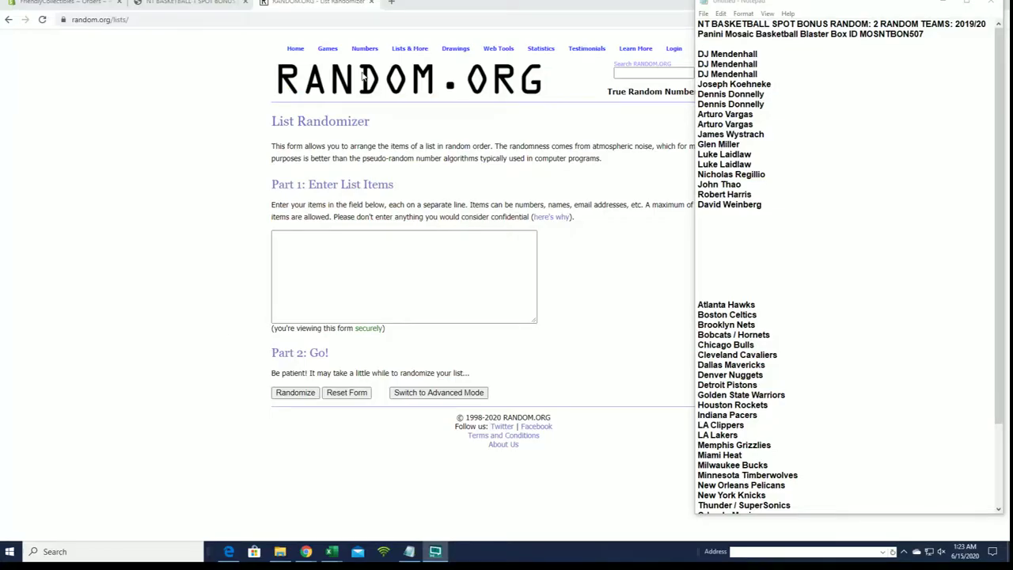
# - Open the shop's 2 Random Teams Loose Box 2019/20 Panini National Treasures Basketball listing from its home page and review its details
pyautogui.click(190, 3)
pyautogui.click(497, 114)
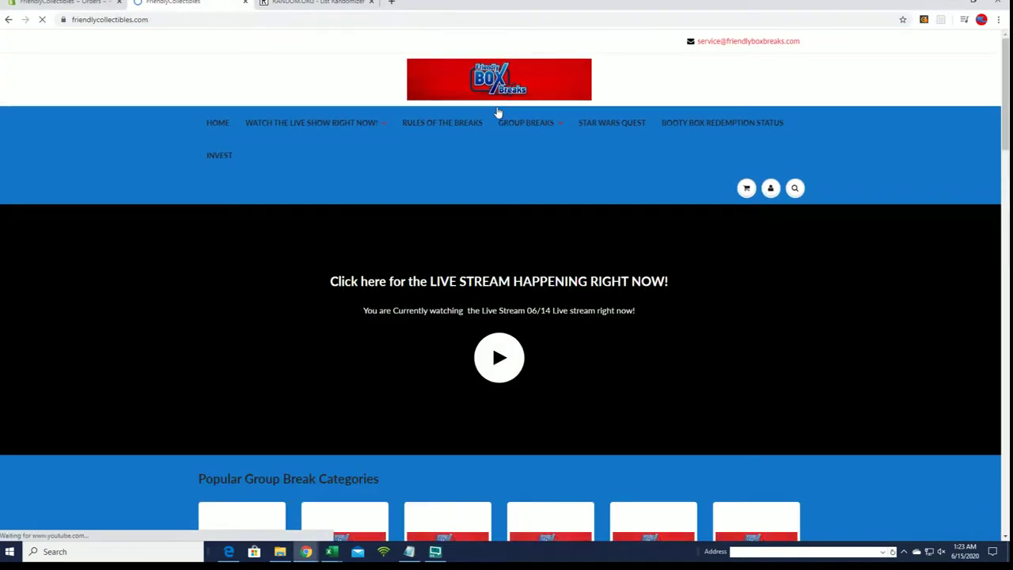
pyautogui.scroll(-20, 497, 114)
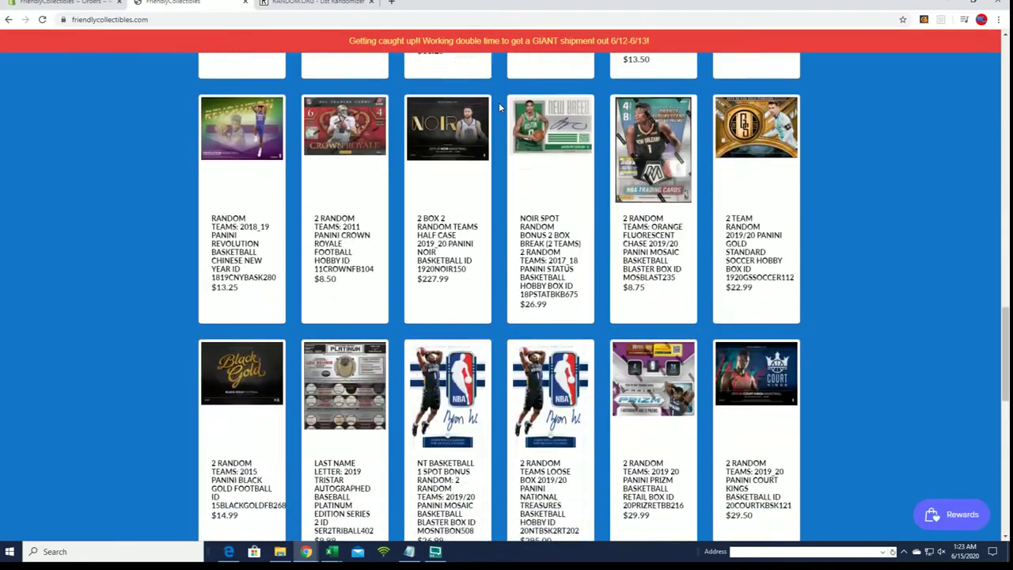
pyautogui.scroll(-2, 499, 102)
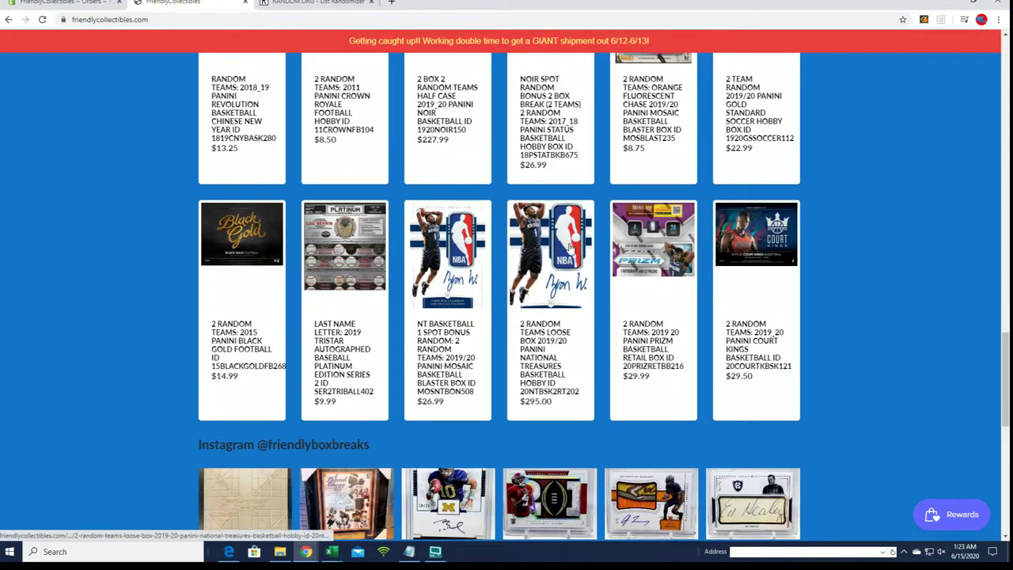
pyautogui.click(569, 248)
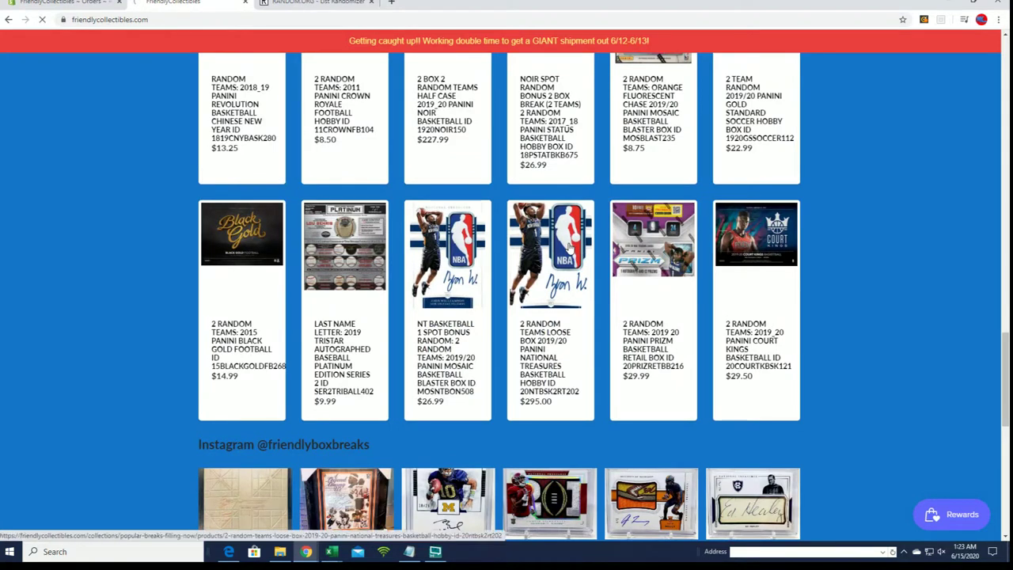
pyautogui.scroll(-4, 585, 188)
pyautogui.scroll(2, 585, 188)
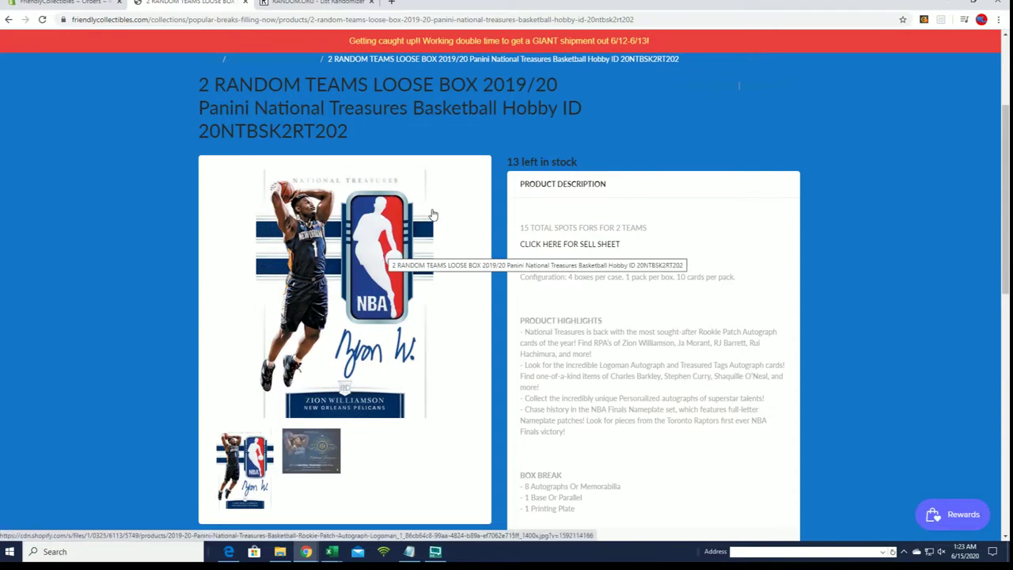
pyautogui.scroll(-1, 433, 213)
pyautogui.scroll(2, 433, 213)
pyautogui.scroll(-2, 433, 214)
pyautogui.scroll(2, 433, 214)
# - Copy all participant names from the Notepad note into the RANDOM.ORG List Randomizer's list items
pyautogui.click(322, 4)
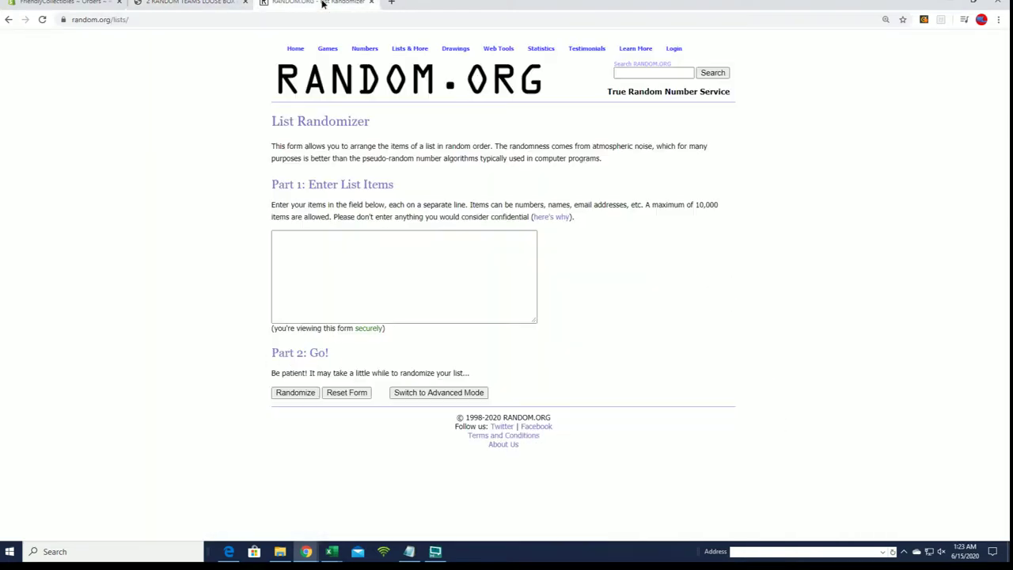
pyautogui.hotkey('alt', 'Tab')
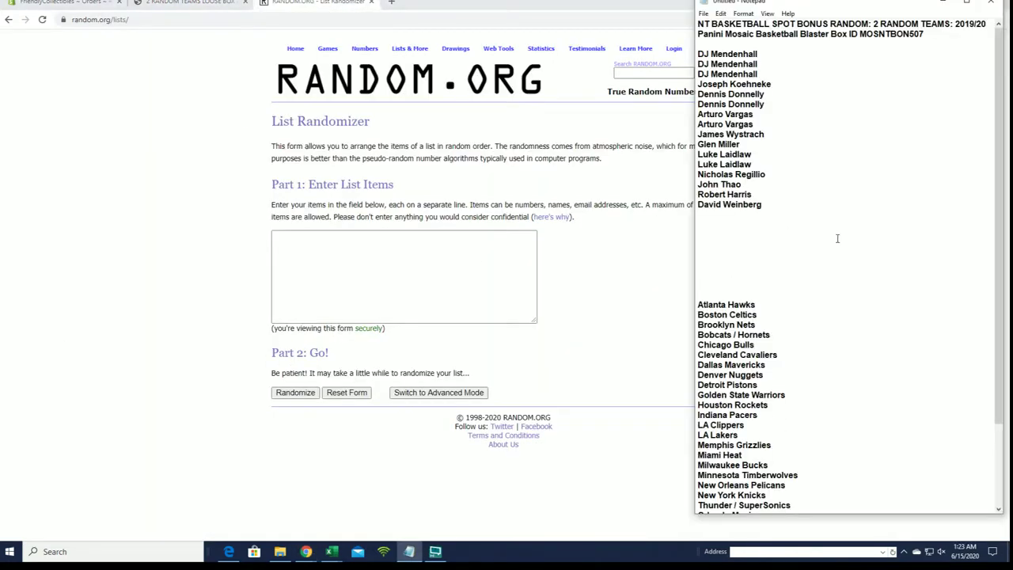
pyautogui.moveTo(771, 213); pyautogui.dragTo(698, 52)
pyautogui.rightClick(744, 91)
pyautogui.click(771, 127)
pyautogui.click(331, 309)
pyautogui.rightClick(297, 254)
pyautogui.click(339, 335)
pyautogui.scroll(5, 374, 294)
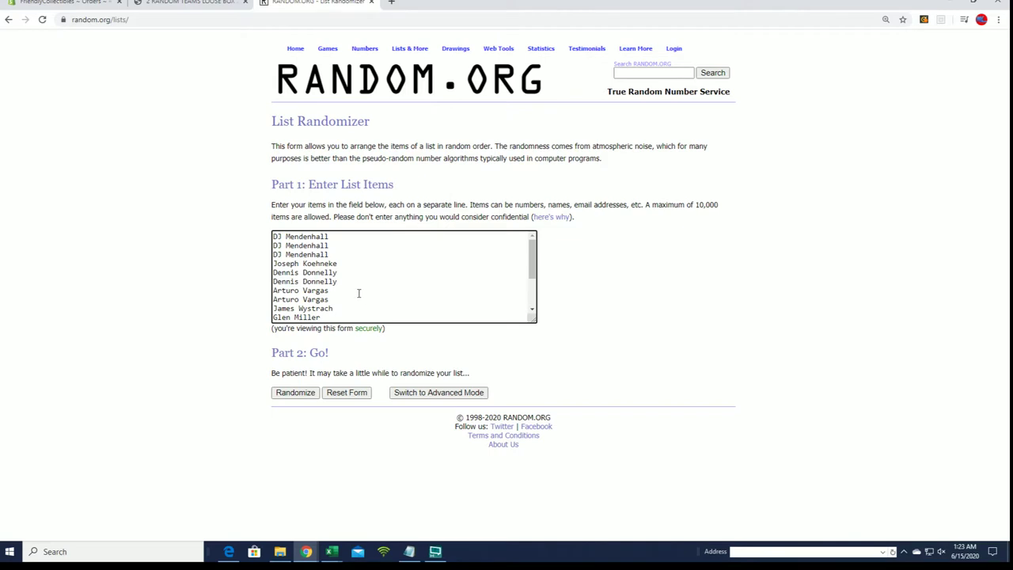
# - Randomize the participant list seven times
pyautogui.click(289, 395)
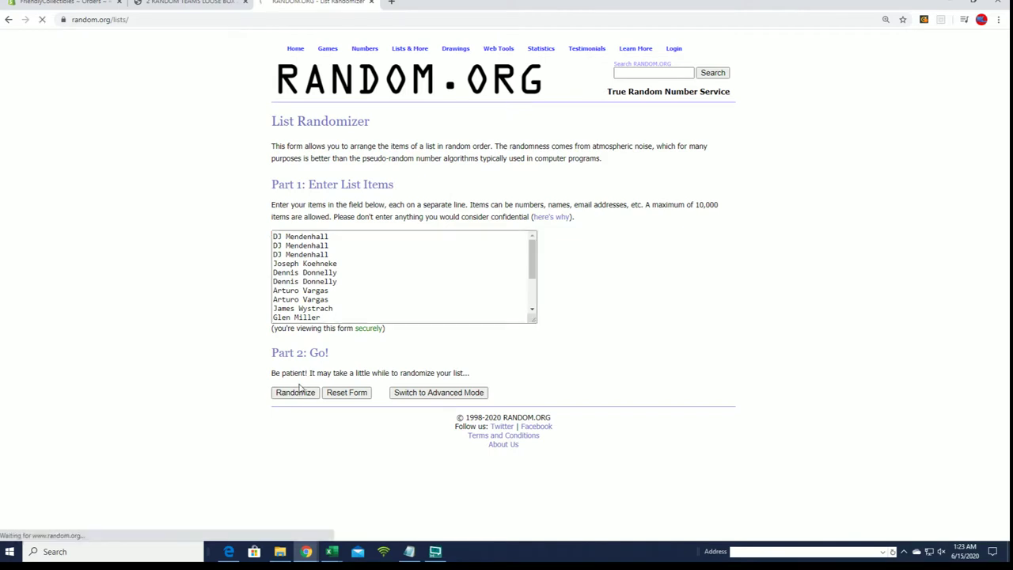
pyautogui.click(290, 370)
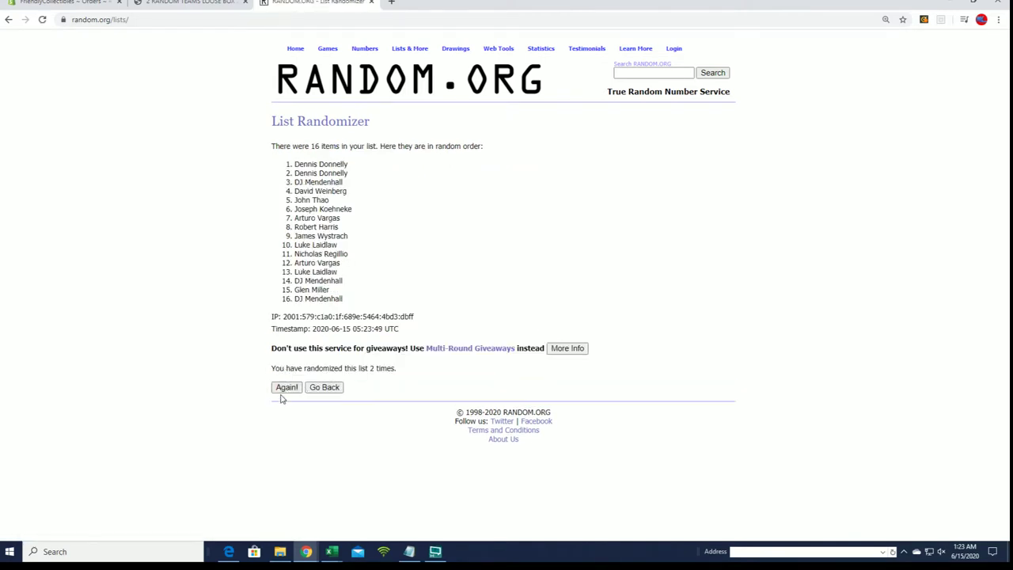
pyautogui.click(283, 392)
pyautogui.click(285, 390)
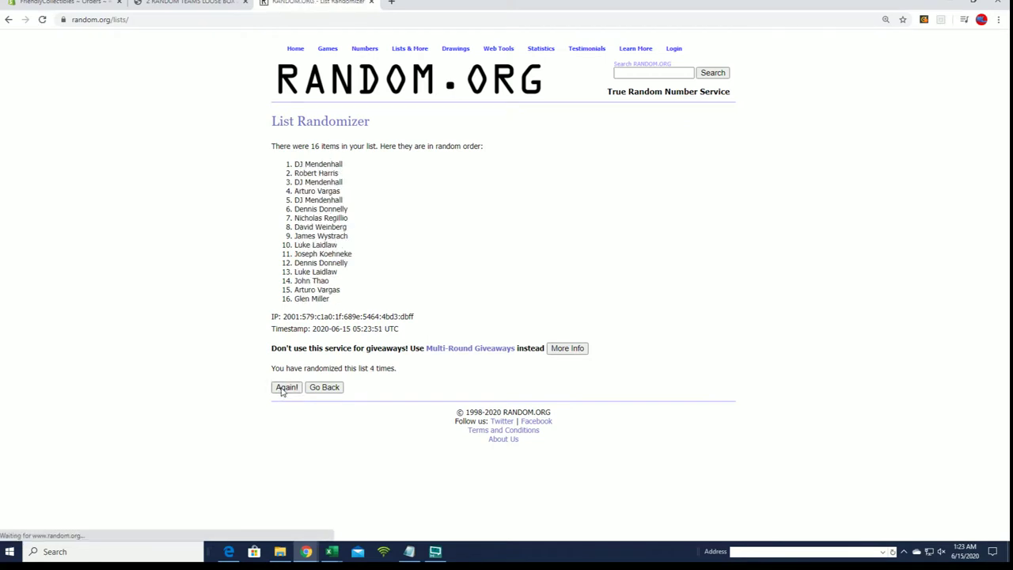
pyautogui.click(285, 389)
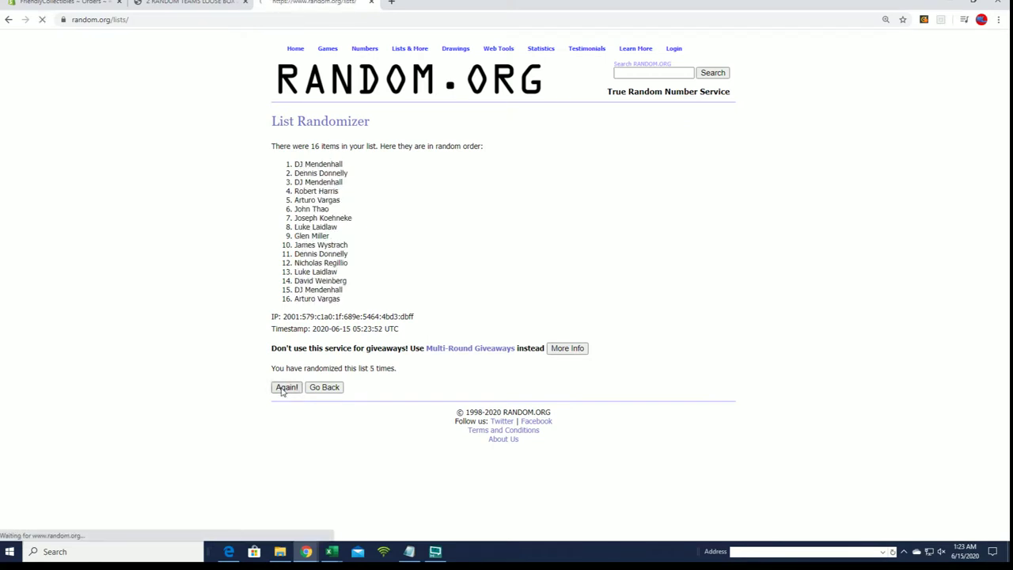
pyautogui.click(283, 389)
pyautogui.click(282, 390)
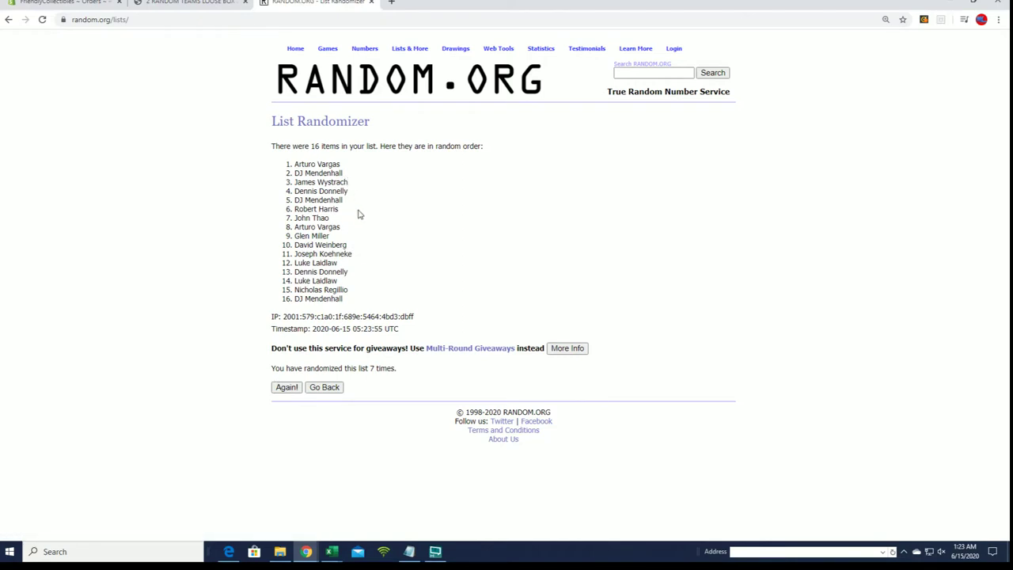
# - Copy the first-ranked name and paste it at the end of the Notepad note, one blank line below Washington Wizards
pyautogui.moveTo(343, 166); pyautogui.dragTo(289, 168)
pyautogui.click(397, 252)
pyautogui.moveTo(348, 164); pyautogui.dragTo(292, 165)
pyautogui.rightClick(311, 160)
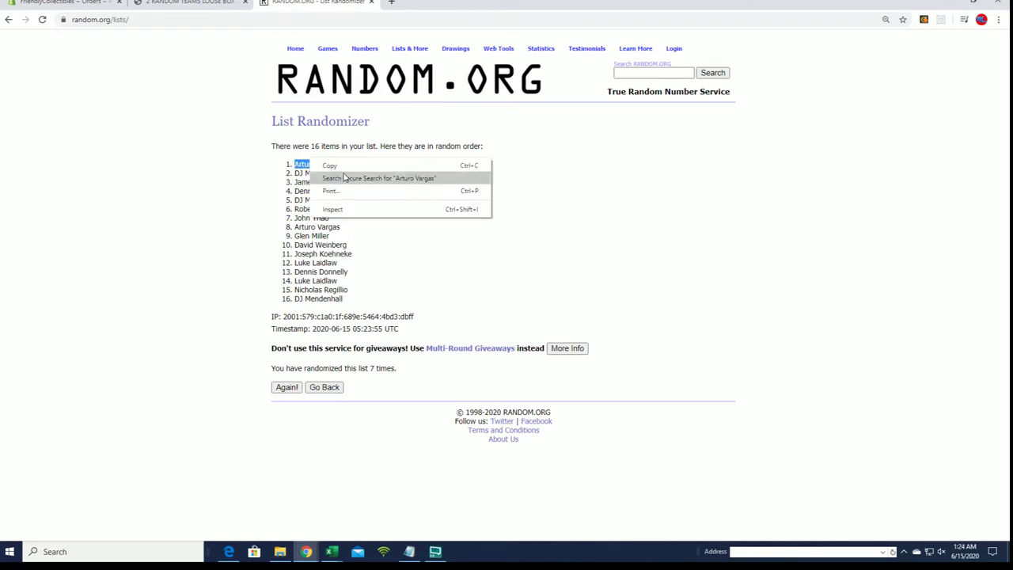
pyautogui.click(345, 167)
pyautogui.hotkey('alt', 'Tab')
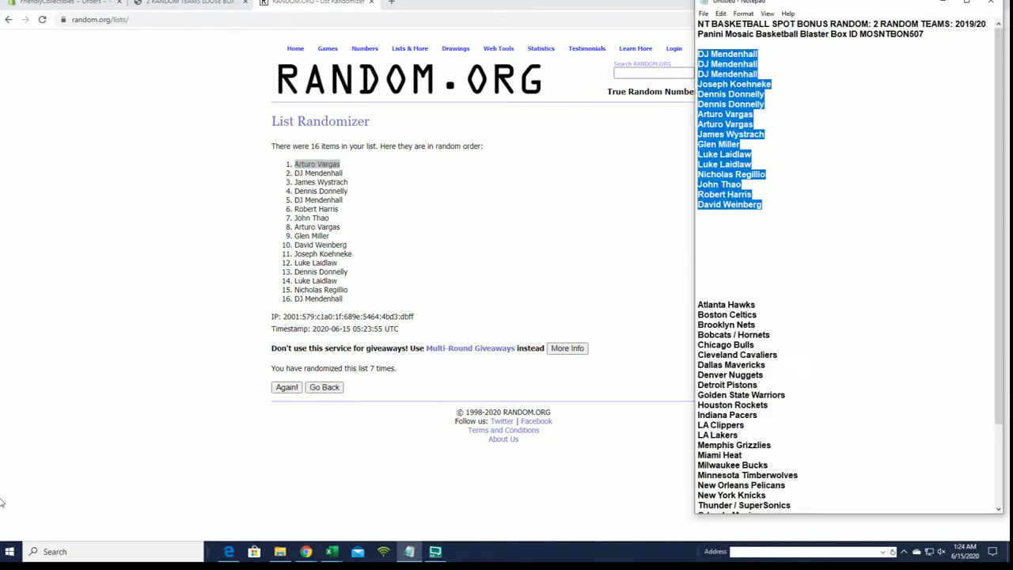
pyautogui.scroll(-3, 789, 339)
pyautogui.click(790, 497)
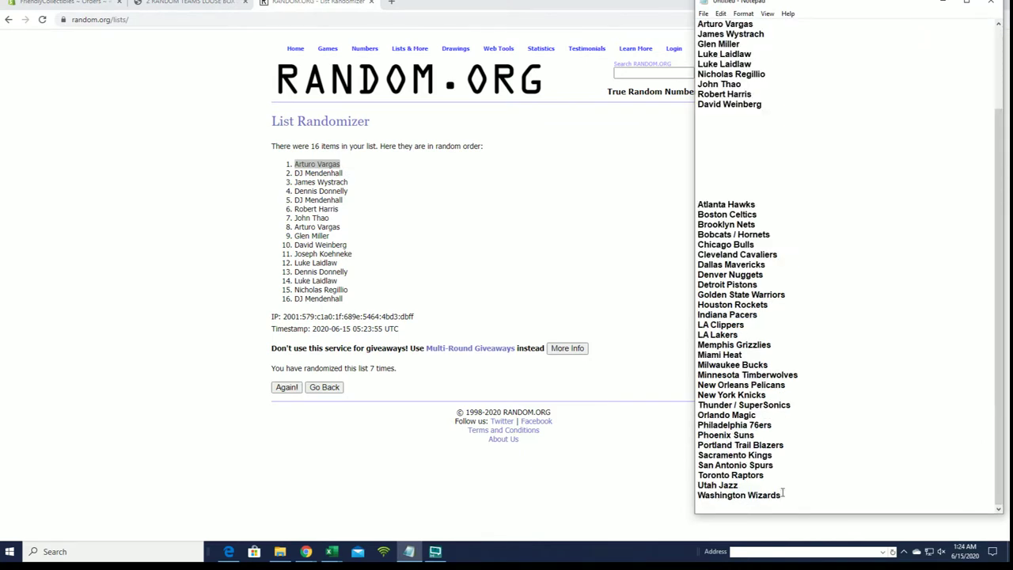
pyautogui.press('Return')
pyautogui.press('Return')
pyautogui.hotkey('ctrl', 'v')
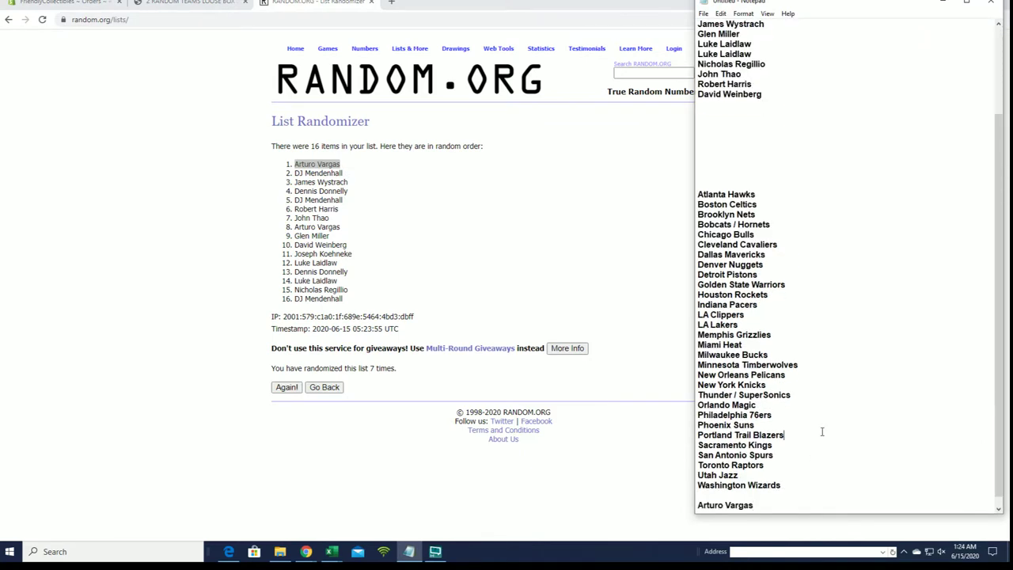
# - Delete the original block of participant names beneath the note's title
pyautogui.scroll(4, 868, 200)
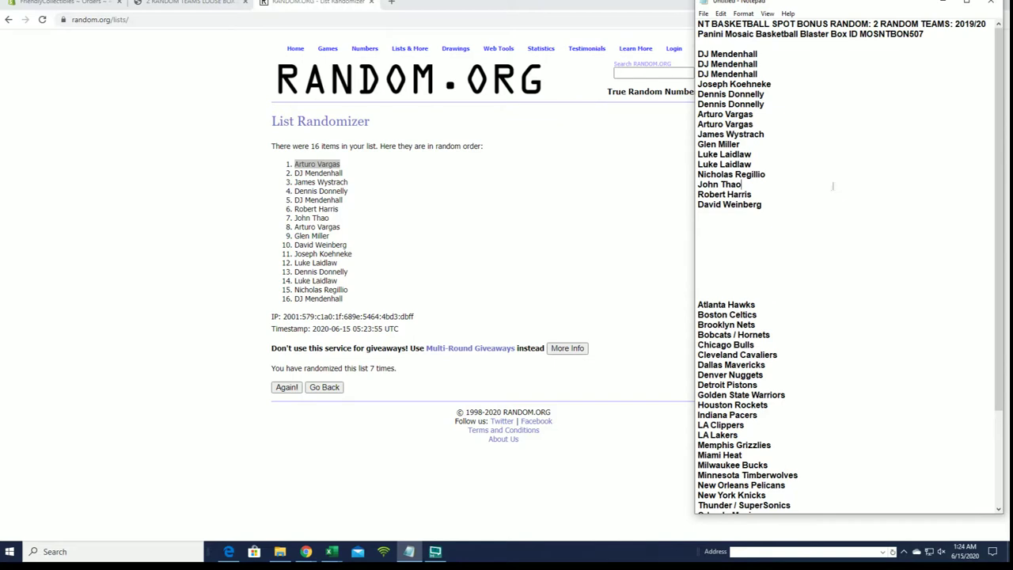
pyautogui.moveTo(699, 52); pyautogui.dragTo(779, 207)
pyautogui.press('Delete')
# - Copy the randomized names ranked 2 to 16 and paste them twice in succession beneath the note's title
pyautogui.click(387, 245)
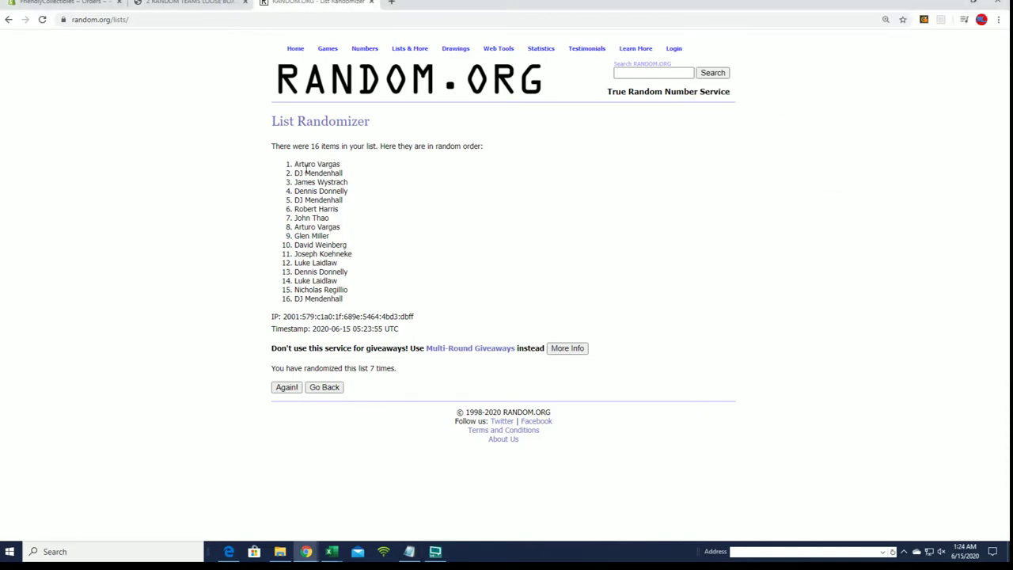
pyautogui.moveTo(303, 174); pyautogui.dragTo(355, 301)
pyautogui.rightClick(344, 211)
pyautogui.click(358, 216)
pyautogui.hotkey('alt', 'Tab')
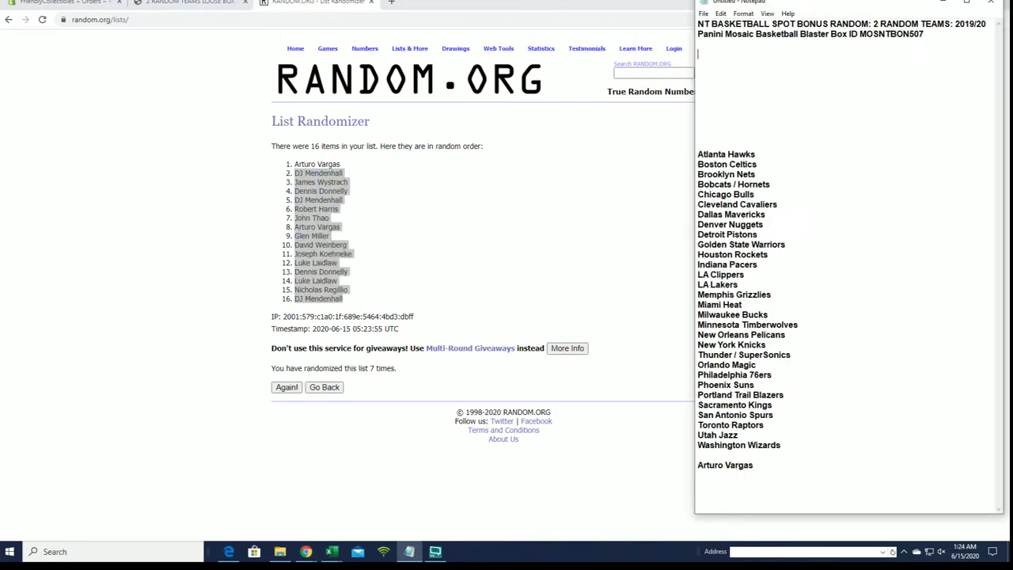
pyautogui.click(749, 75)
pyautogui.click(736, 58)
pyautogui.hotkey('ctrl', 'v')
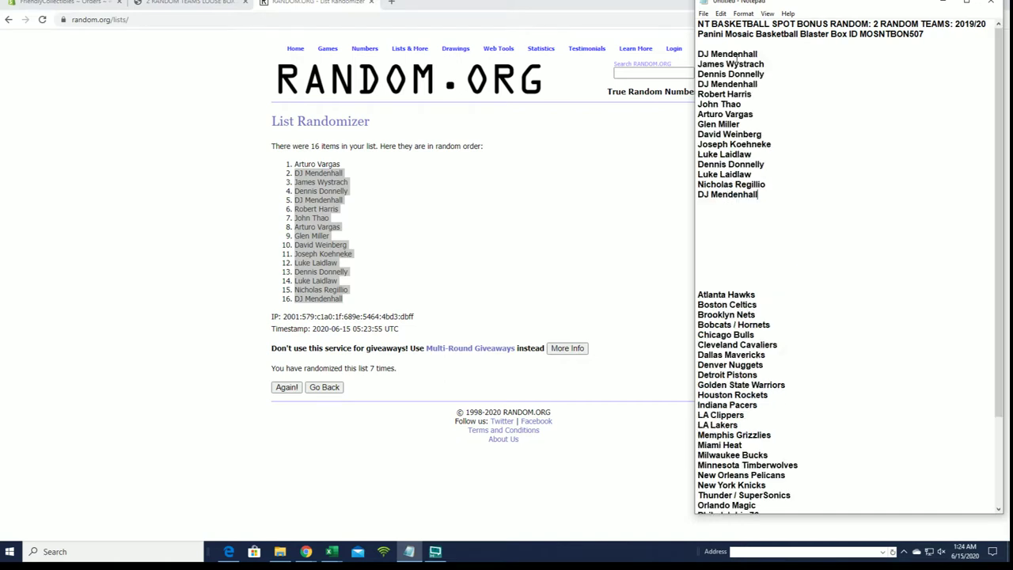
pyautogui.press('Return')
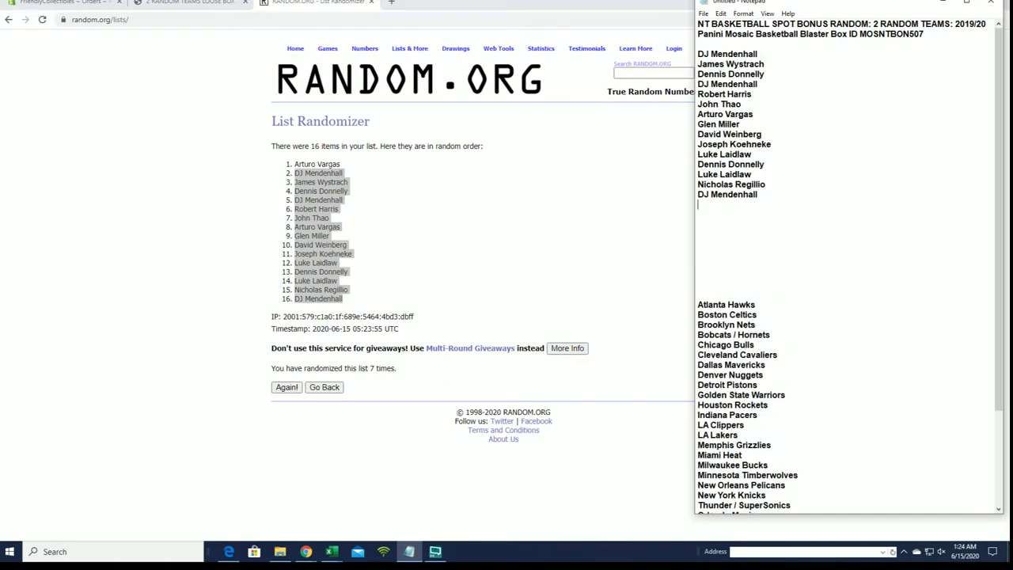
pyautogui.hotkey('ctrl', 'v')
# - Remove the extra blank lines above Atlanta Hawks, leaving one between the names and the teams
pyautogui.scroll(-9, 766, 49)
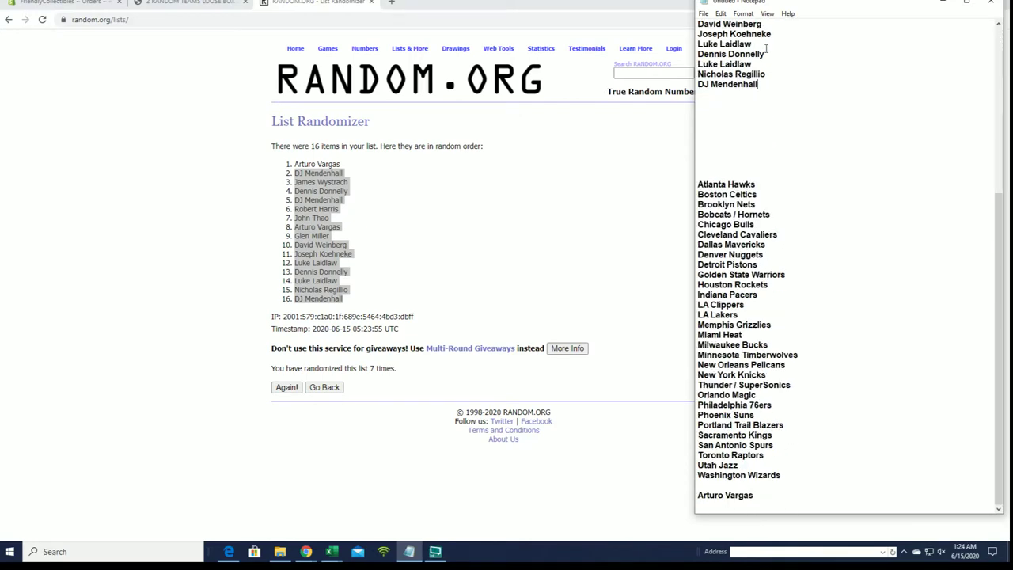
pyautogui.press('Delete')
pyautogui.press('Delete')
pyautogui.press('Delete')
pyautogui.press('Delete')
pyautogui.press('Delete')
pyautogui.press('Delete')
pyautogui.press('Delete')
pyautogui.press('Delete')
pyautogui.scroll(4, 794, 48)
pyautogui.scroll(2, 794, 48)
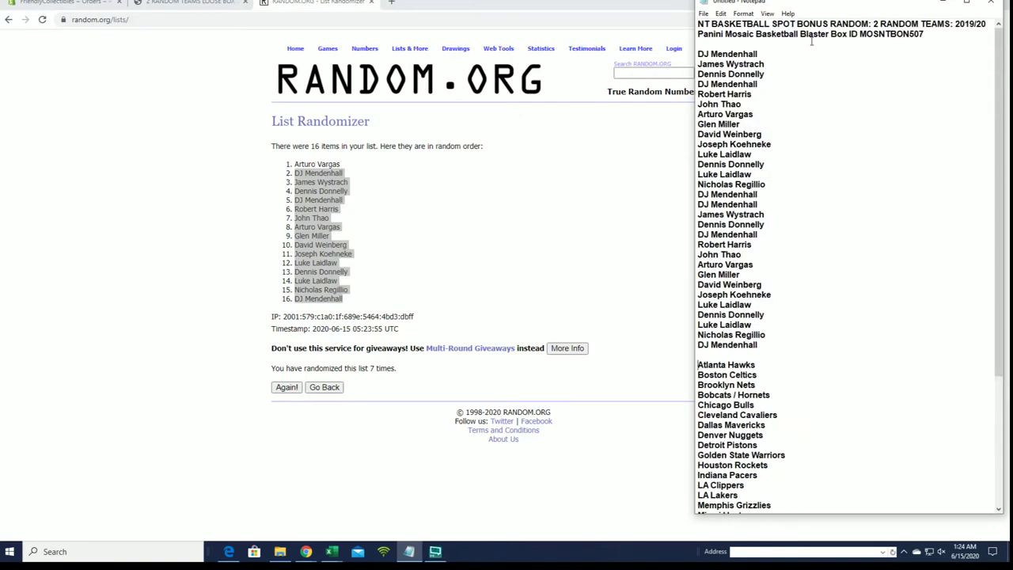
# - Start a blank List Randomizer form and fill it with the doubled list of names from the note
pyautogui.click(420, 67)
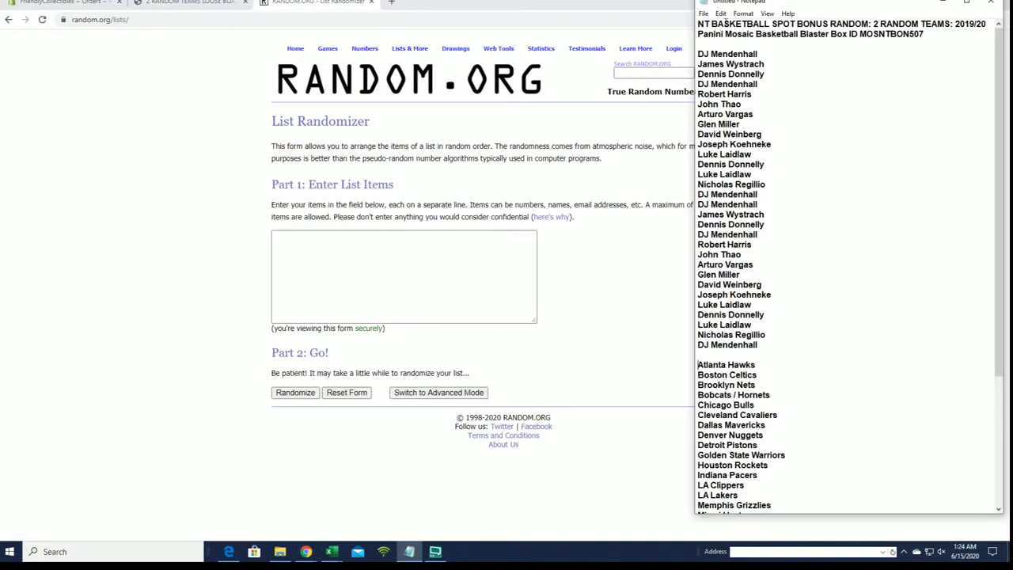
pyautogui.moveTo(698, 53); pyautogui.dragTo(759, 346)
pyautogui.rightClick(759, 166)
pyautogui.click(784, 208)
pyautogui.click(339, 253)
pyautogui.rightClick(338, 256)
pyautogui.click(368, 337)
# - Randomize the doubled name list seven times
pyautogui.click(284, 394)
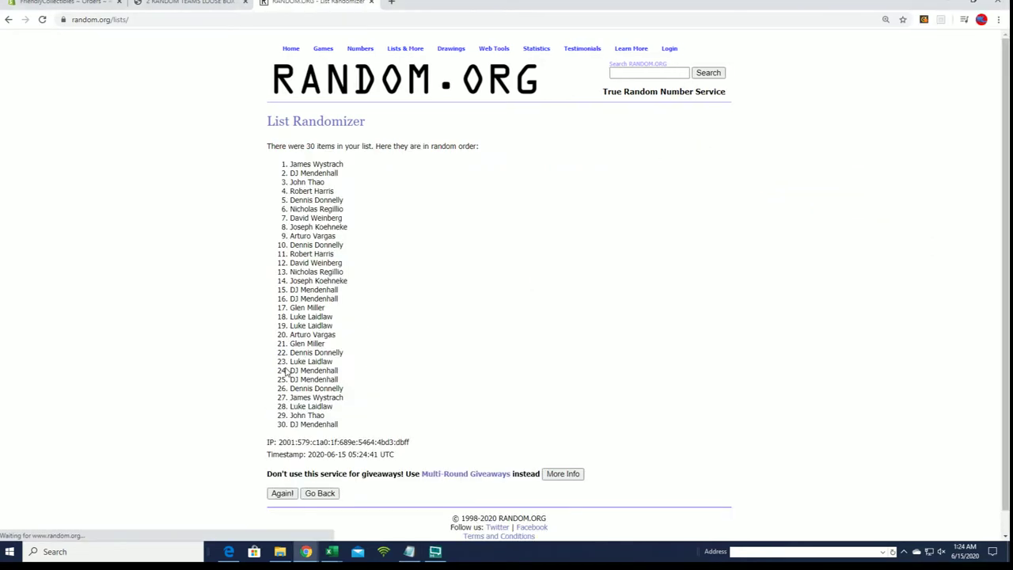
pyautogui.click(283, 494)
pyautogui.click(282, 513)
pyautogui.click(282, 513)
pyautogui.click(281, 513)
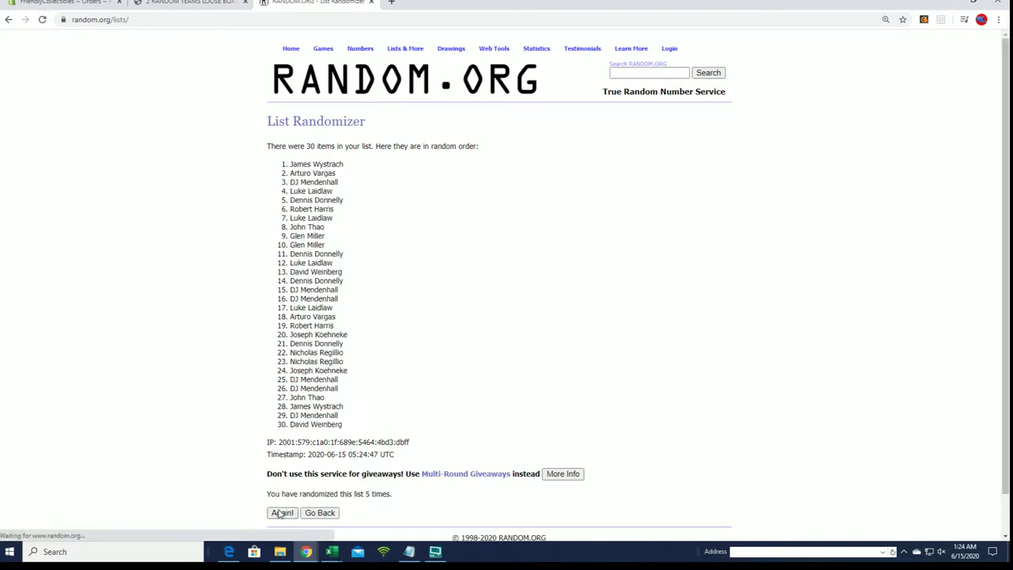
pyautogui.click(282, 513)
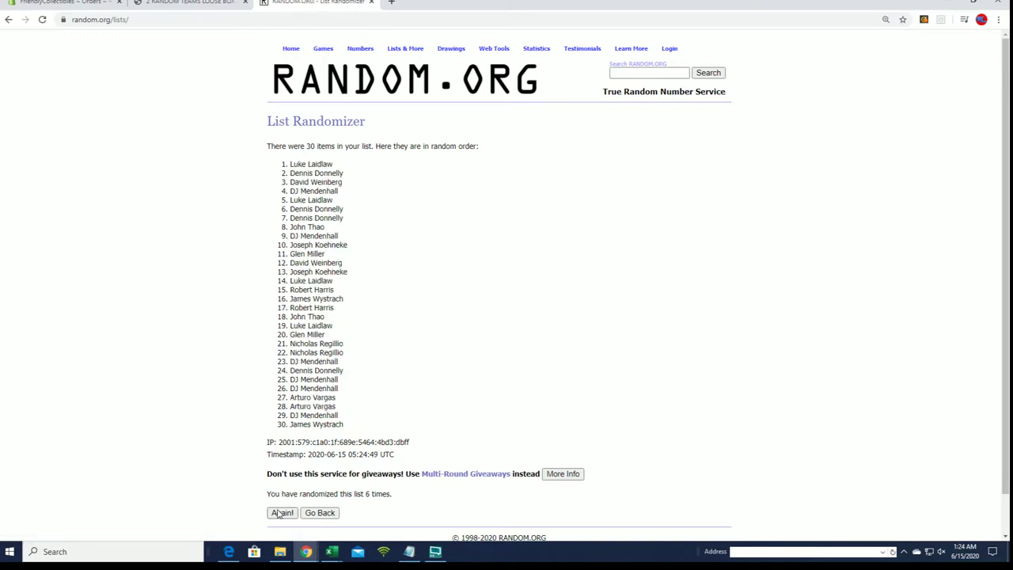
pyautogui.click(280, 513)
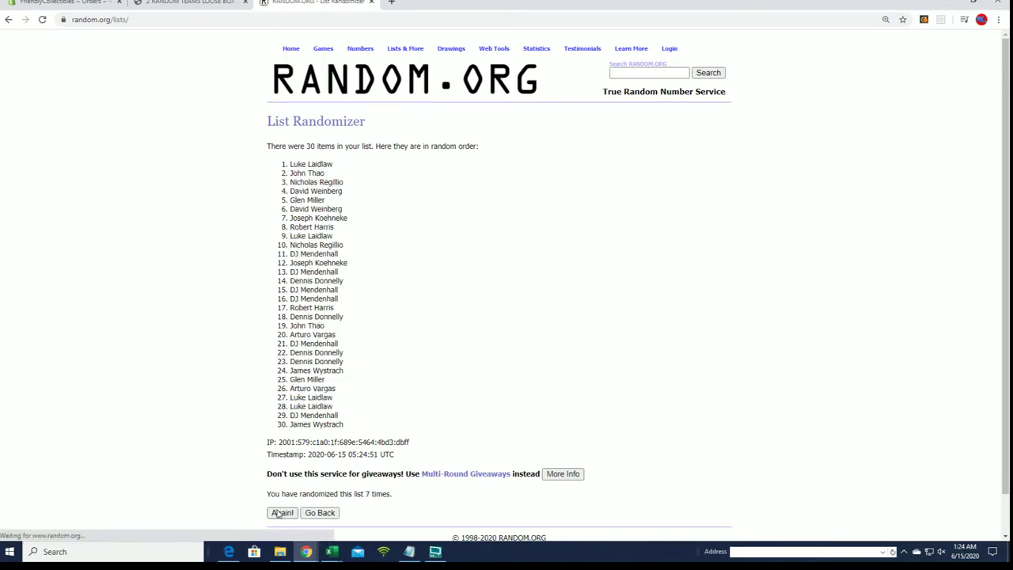
# - Copy the full randomized name list and paste it as plain text under Owners in the ALPHANBA Excel sheet, starting at A2
pyautogui.moveTo(292, 163); pyautogui.dragTo(359, 428)
pyautogui.rightClick(320, 306)
pyautogui.click(340, 314)
pyautogui.hotkey('alt', 'Tab')
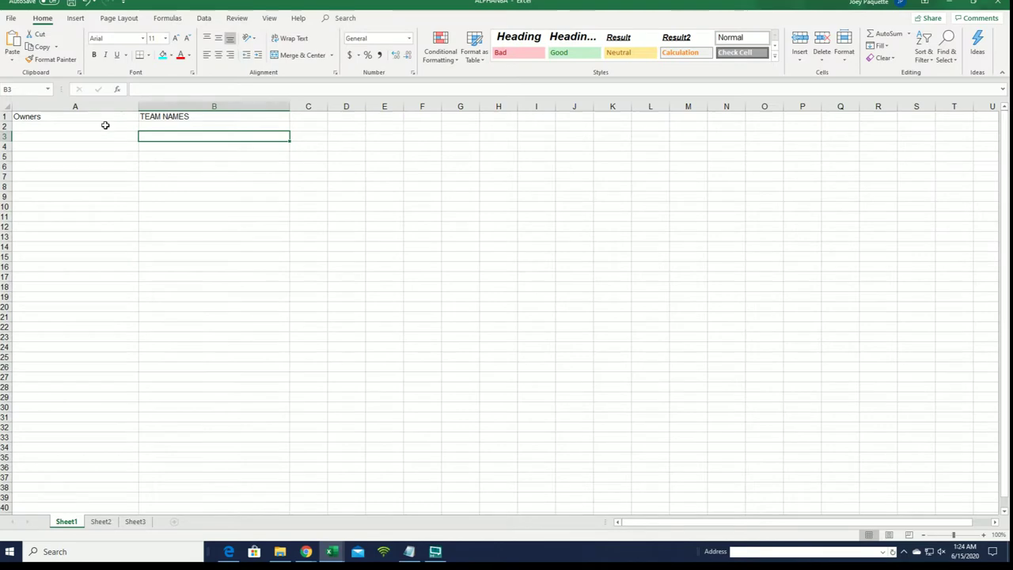
pyautogui.rightClick(105, 126)
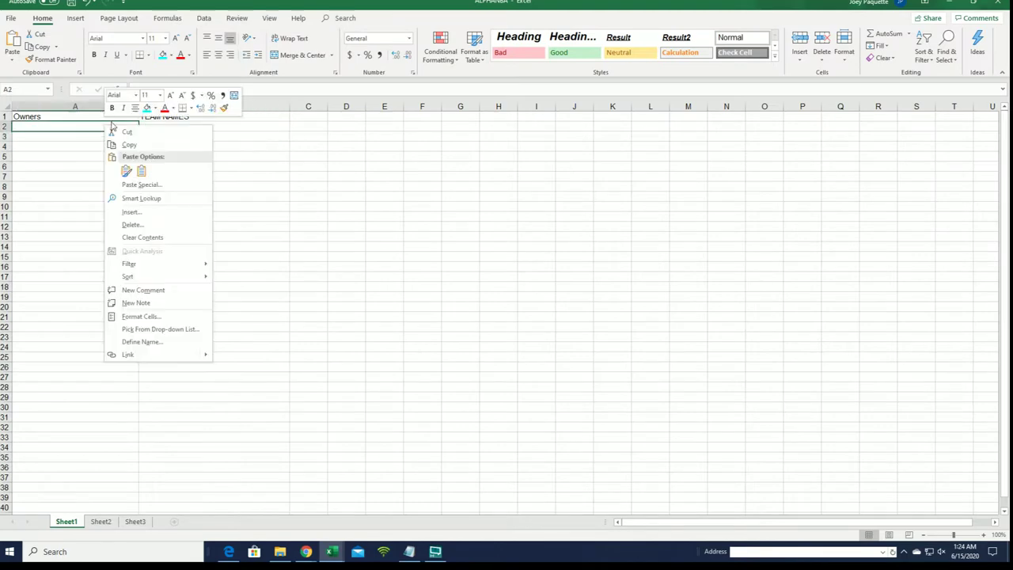
pyautogui.click(148, 187)
pyautogui.click(90, 129)
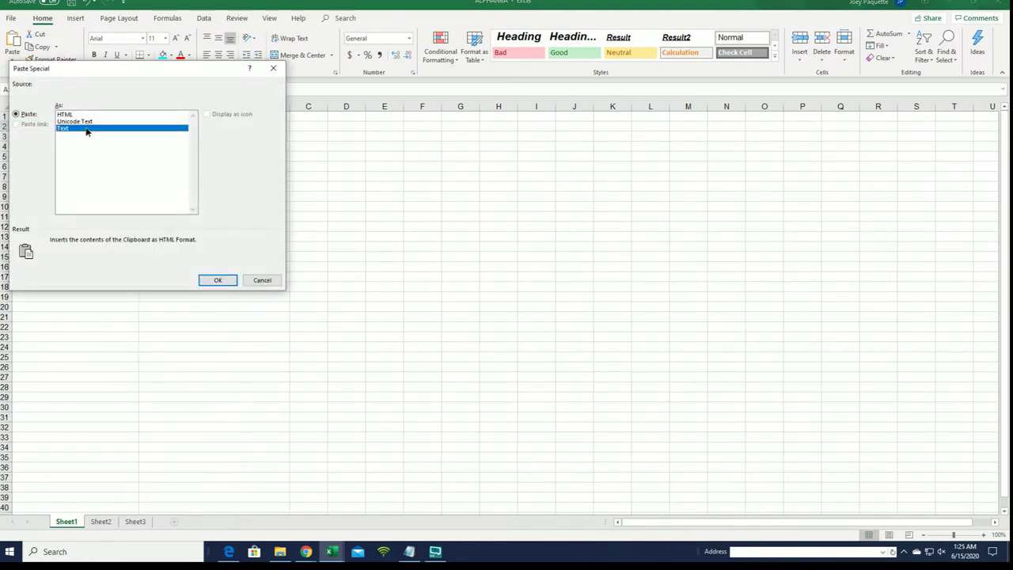
pyautogui.click(212, 274)
pyautogui.click(210, 269)
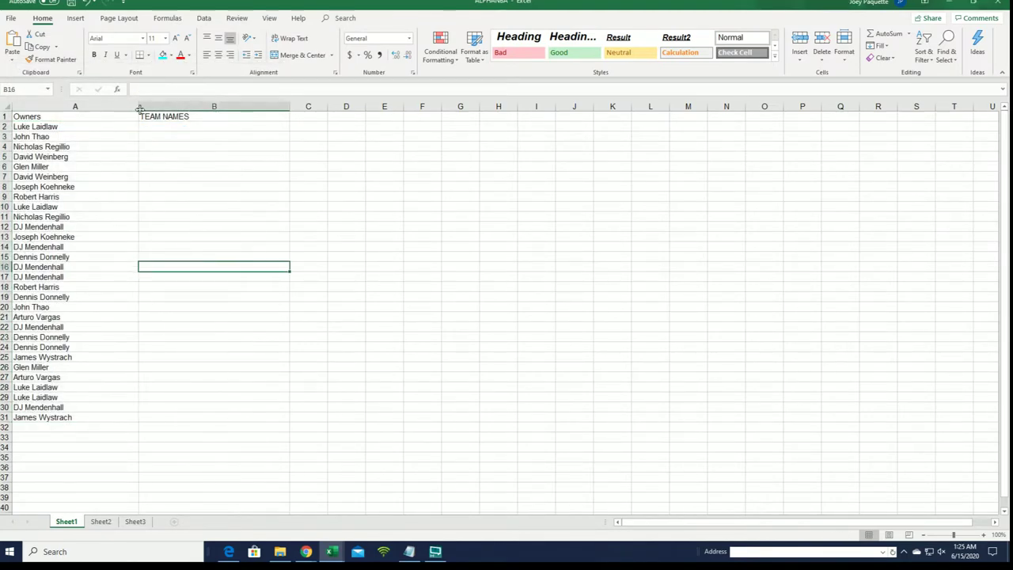
# - Autofit column A to the owner names, select cell B2 under TEAM NAMES, and return to the List Randomizer
pyautogui.doubleClick(139, 106)
pyautogui.press('Up')
pyautogui.press('Up')
pyautogui.press('Up')
pyautogui.press('Up')
pyautogui.press('Up')
pyautogui.press('Up')
pyautogui.press('Up')
pyautogui.press('Up')
pyautogui.press('Up')
pyautogui.press('Up')
pyautogui.press('Up')
pyautogui.press('Up')
pyautogui.press('Up')
pyautogui.press('Up')
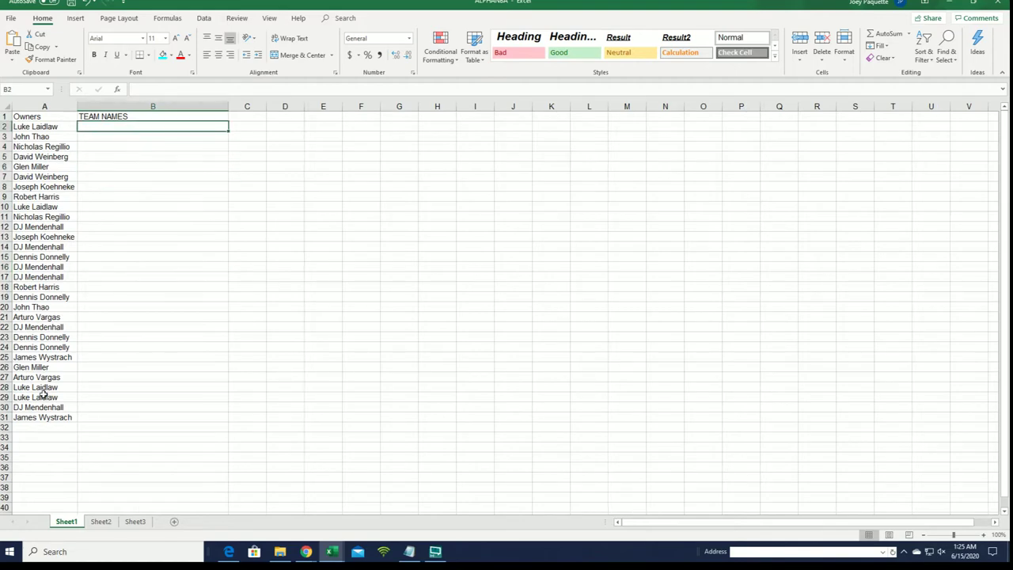
pyautogui.click(949, 3)
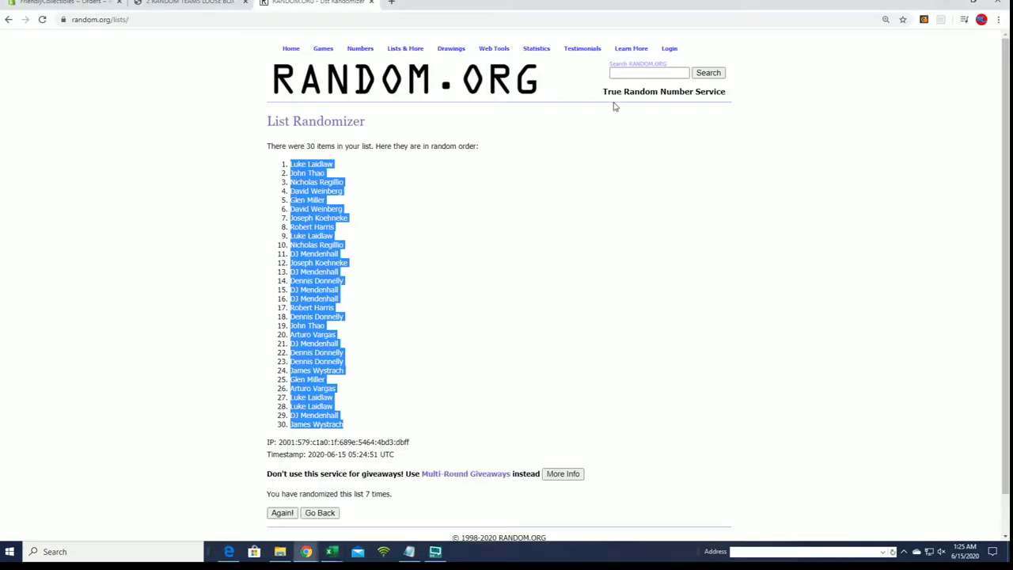
# - Start a blank List Randomizer form and fill it with the NBA team list from the note, Atlanta Hawks through Washington Wizards
pyautogui.click(420, 61)
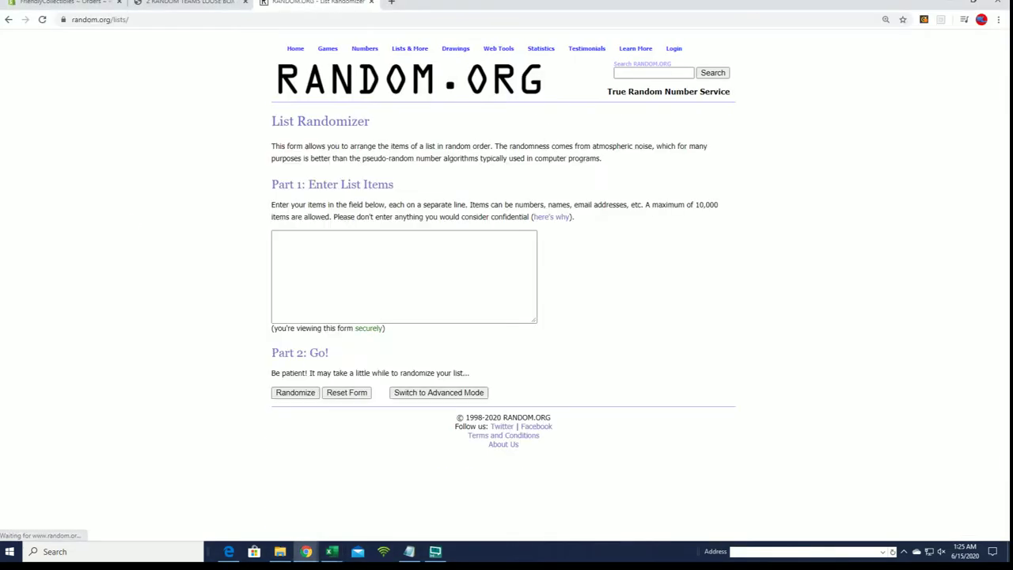
pyautogui.click(409, 551)
pyautogui.click(810, 238)
pyautogui.scroll(-4, 799, 209)
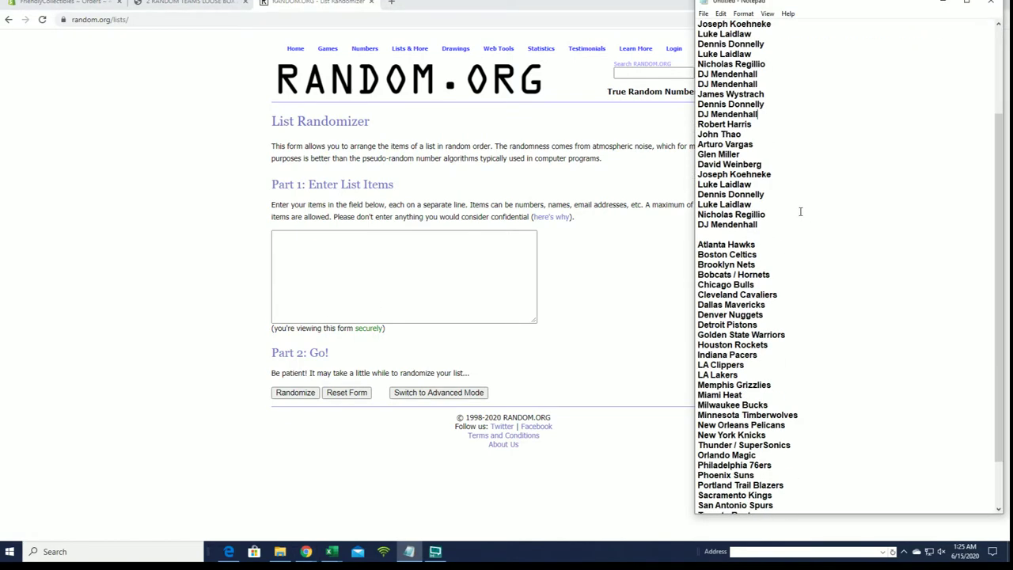
pyautogui.scroll(-2, 799, 210)
pyautogui.moveTo(702, 178); pyautogui.dragTo(795, 474)
pyautogui.rightClick(742, 470)
pyautogui.click(786, 344)
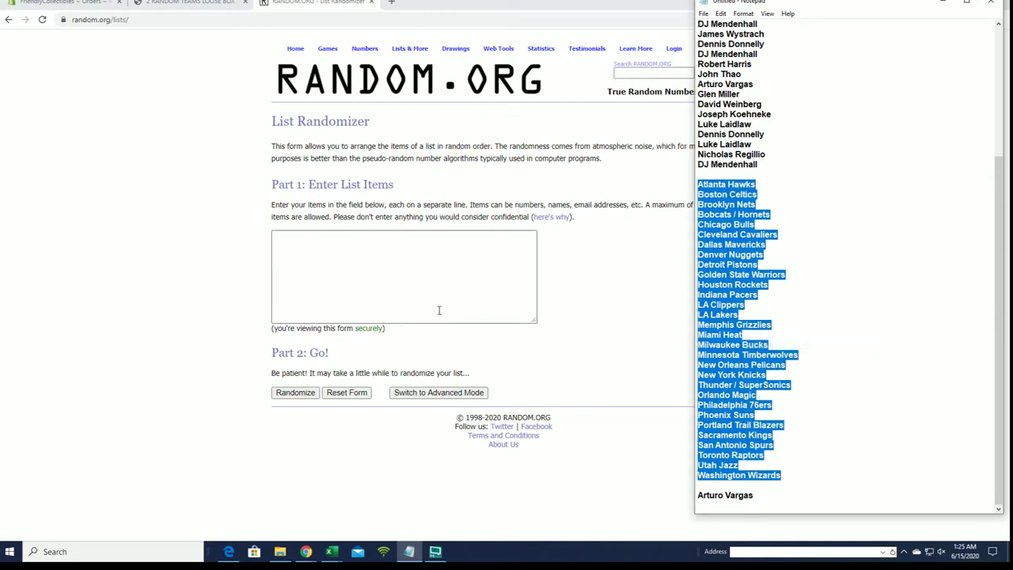
pyautogui.rightClick(372, 265)
pyautogui.click(396, 344)
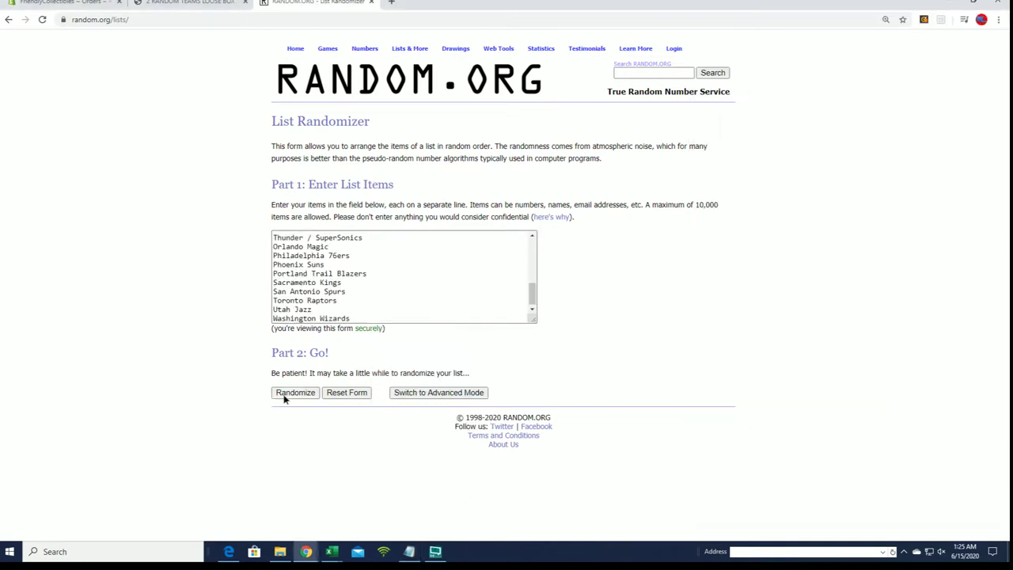
# - Randomize the NBA team list seven times
pyautogui.click(282, 391)
pyautogui.click(276, 503)
pyautogui.click(280, 513)
pyautogui.click(282, 513)
pyautogui.click(282, 513)
pyautogui.click(282, 513)
pyautogui.click(281, 513)
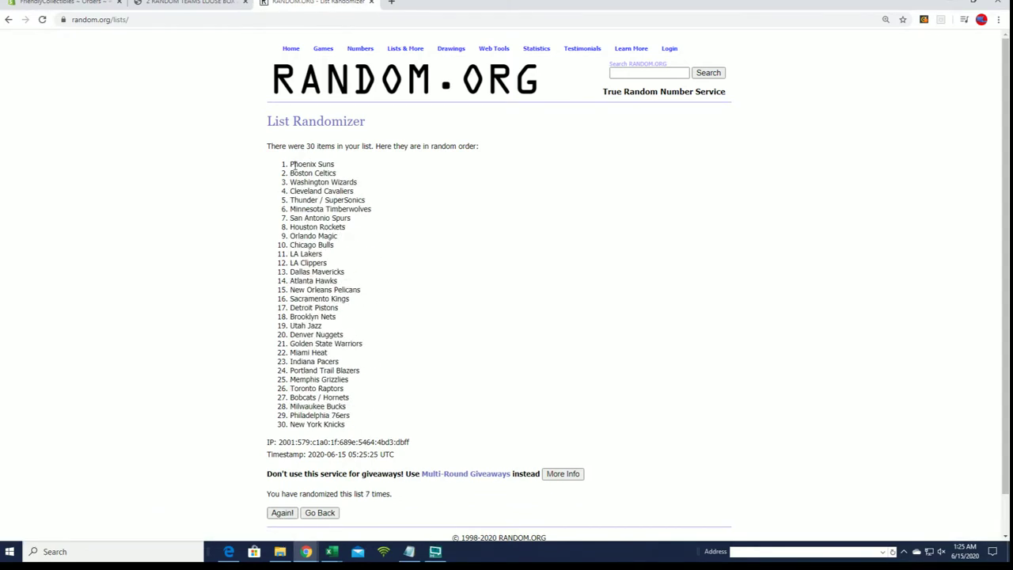
# - Copy the full randomized team list and paste it as plain text under TEAM NAMES in the ALPHANBA Excel sheet, starting at B2
pyautogui.moveTo(291, 159); pyautogui.dragTo(379, 427)
pyautogui.rightClick(348, 326)
pyautogui.click(354, 330)
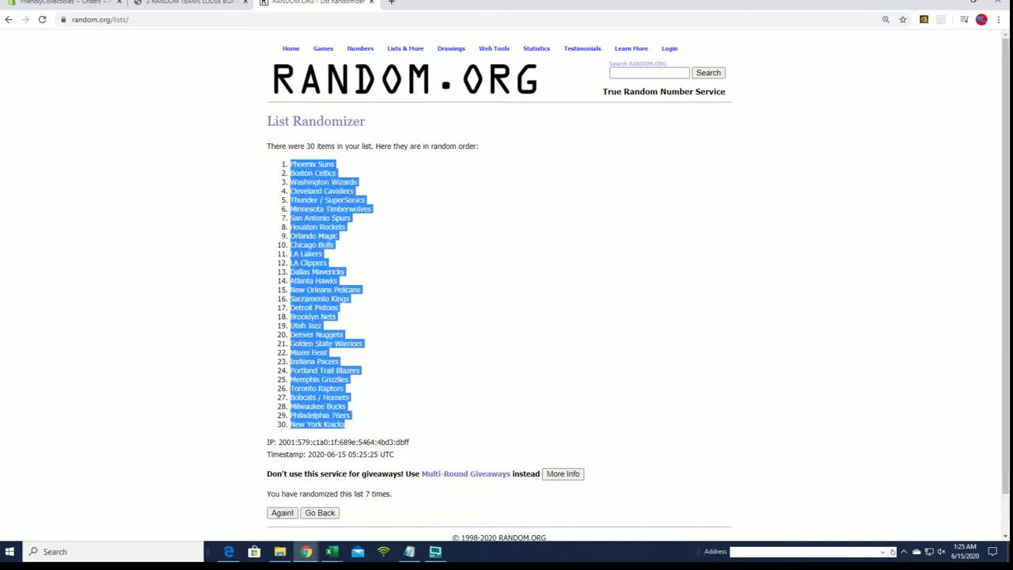
pyautogui.hotkey('alt', 'Tab')
pyautogui.click(109, 188)
pyautogui.click(91, 123)
pyautogui.rightClick(89, 125)
pyautogui.click(142, 184)
pyautogui.click(73, 120)
pyautogui.click(216, 271)
pyautogui.click(264, 215)
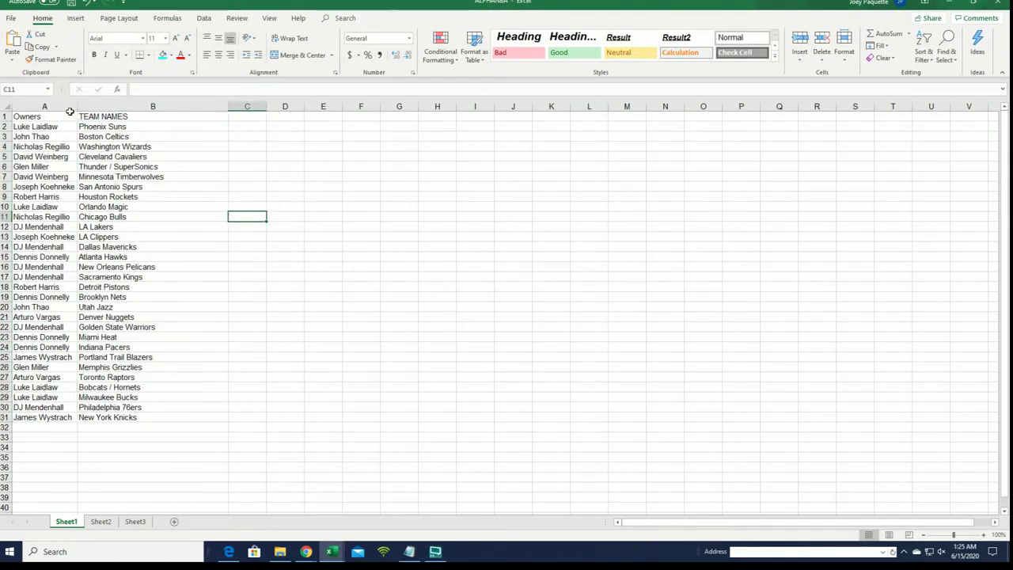
# - Make the text in columns A and B bold and apply all borders to both columns
pyautogui.moveTo(45, 107); pyautogui.dragTo(127, 106)
pyautogui.click(93, 54)
pyautogui.click(119, 147)
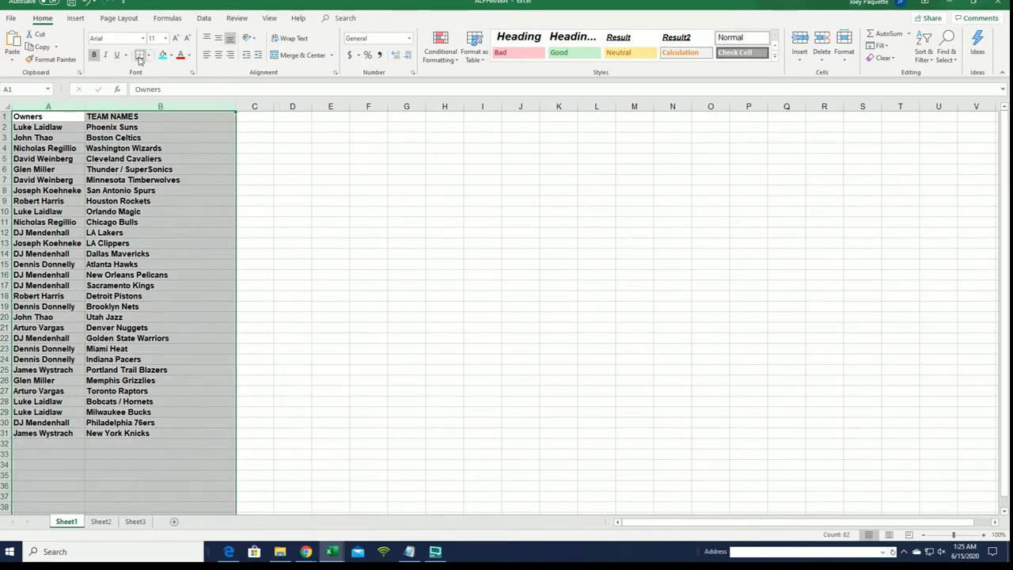
pyautogui.click(148, 55)
pyautogui.click(167, 144)
pyautogui.click(77, 130)
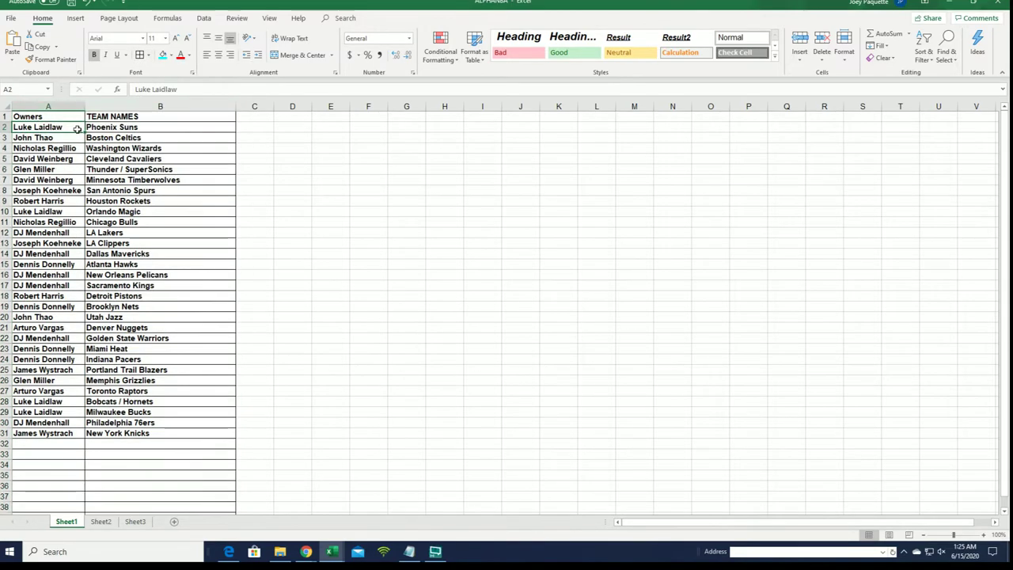
pyautogui.click(984, 535)
pyautogui.click(984, 535)
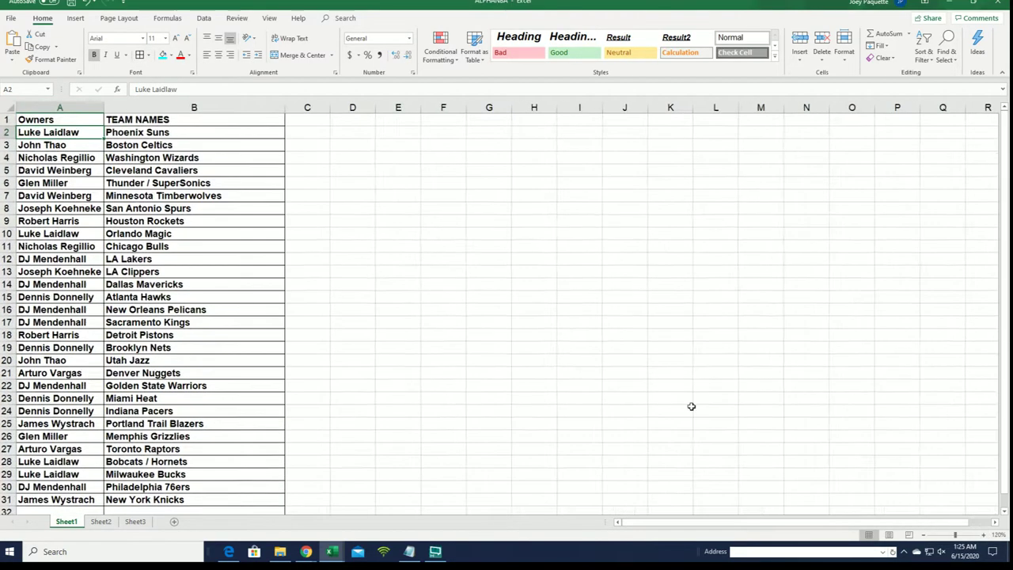